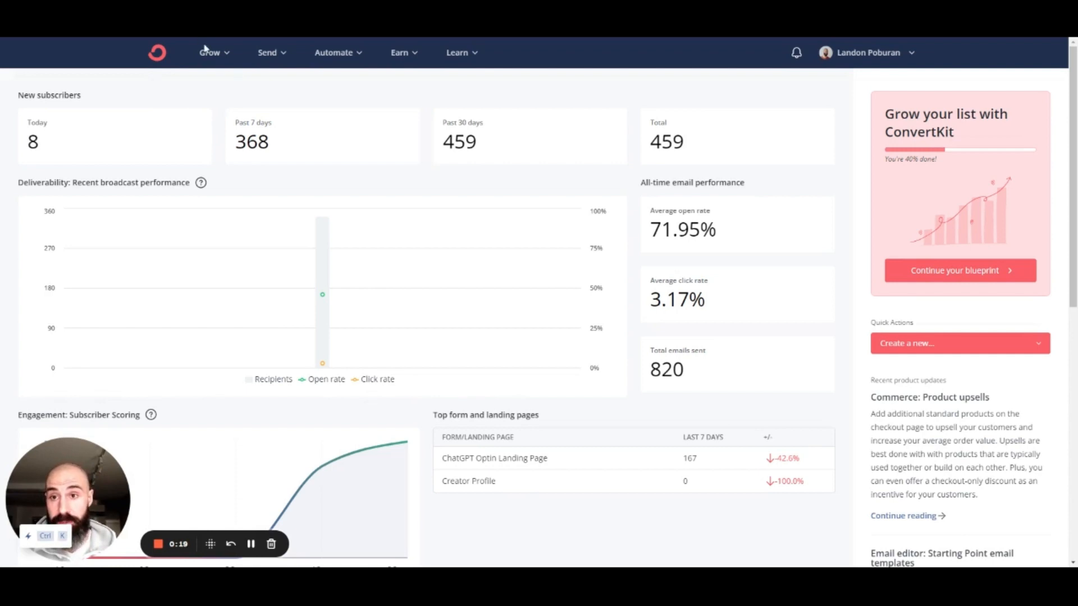
Create a new landing page from the Union template in the favorite templates.
click(211, 56)
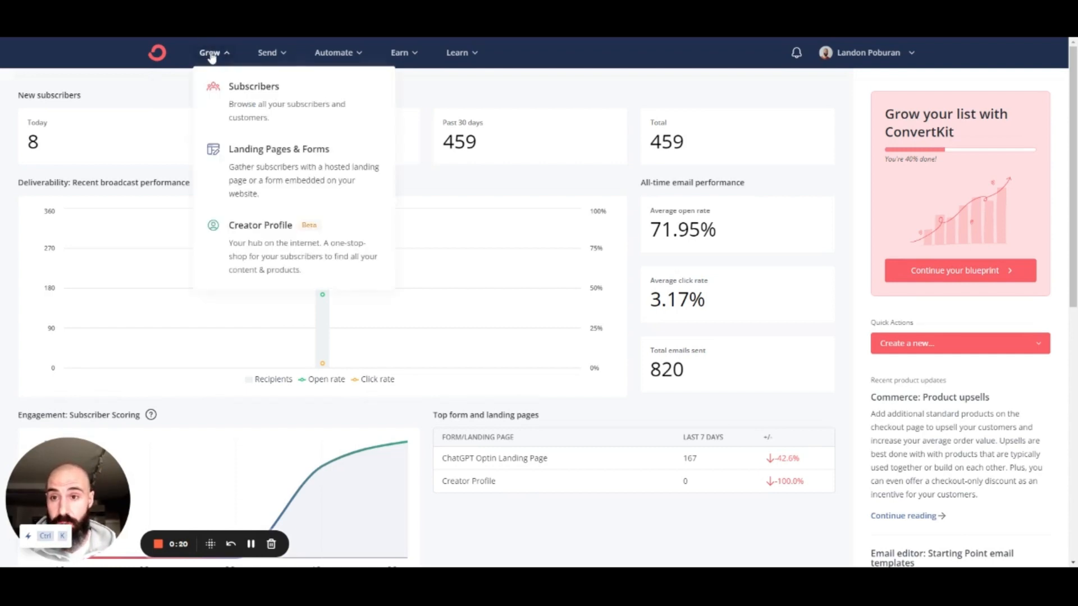
click(275, 164)
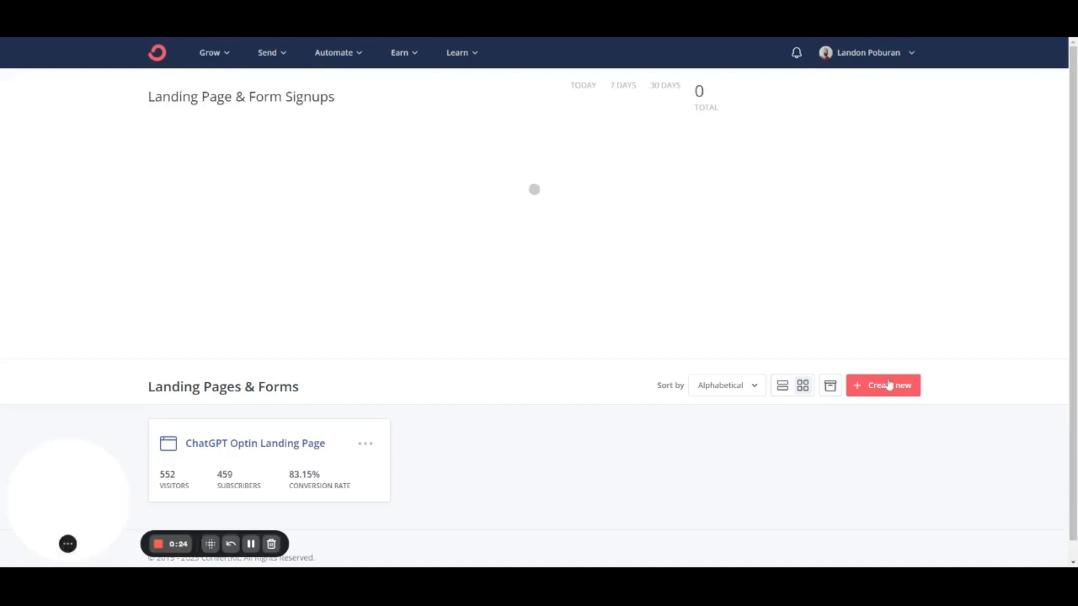
click(893, 395)
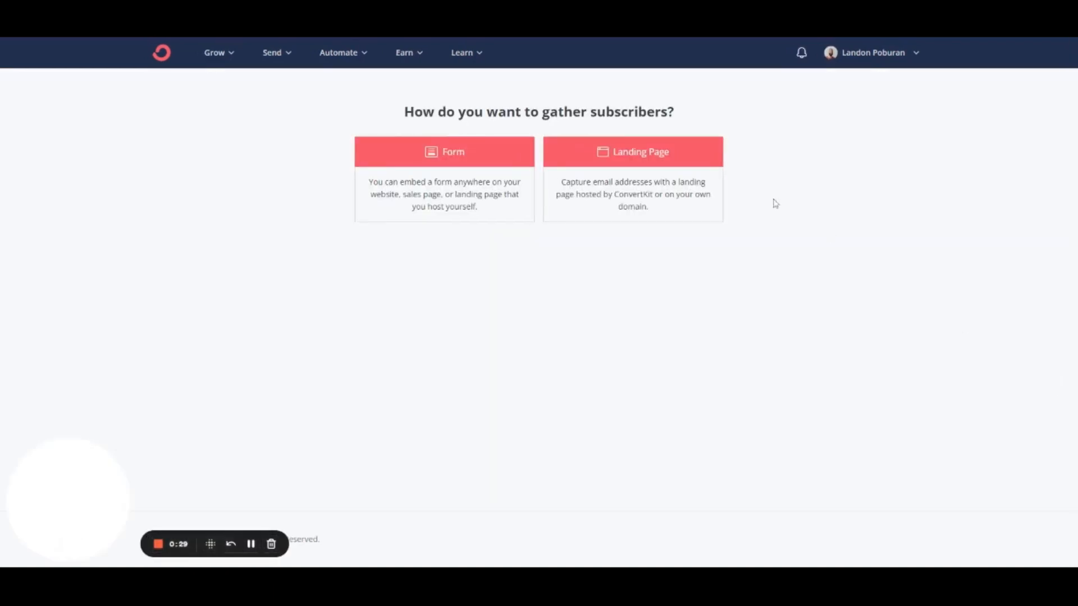
click(624, 155)
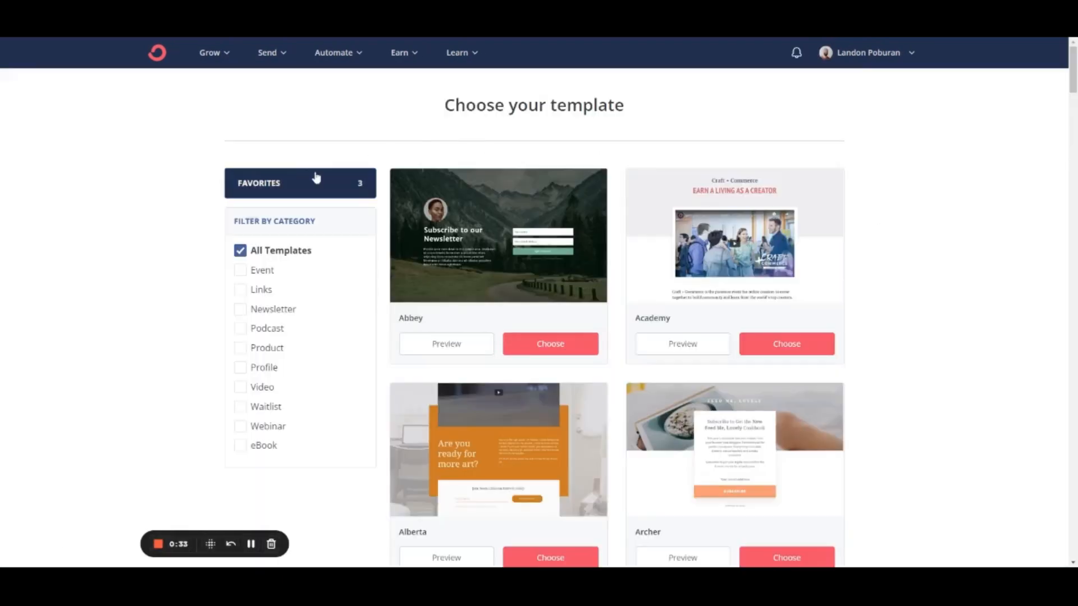
click(314, 180)
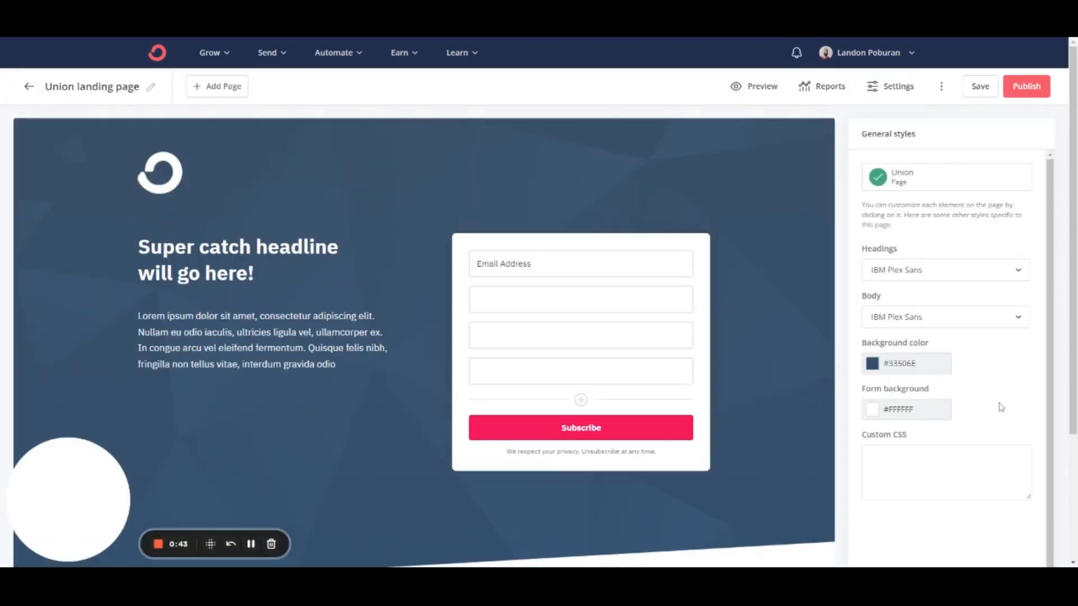
Rename the landing page as "Testing Lp".
click(152, 87)
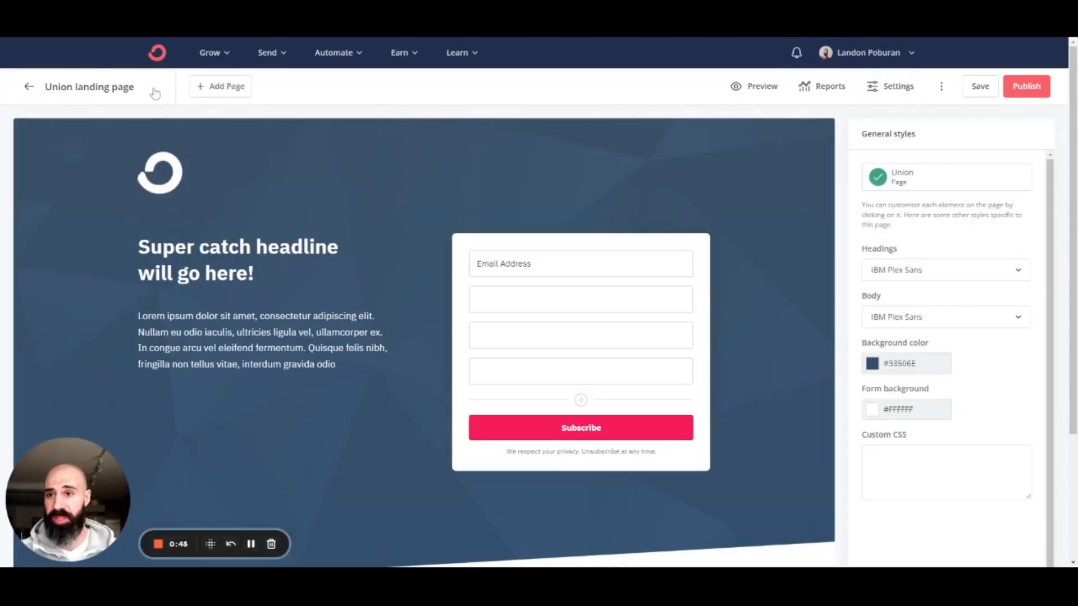
key(ctrl+a)
text(Tetsin)
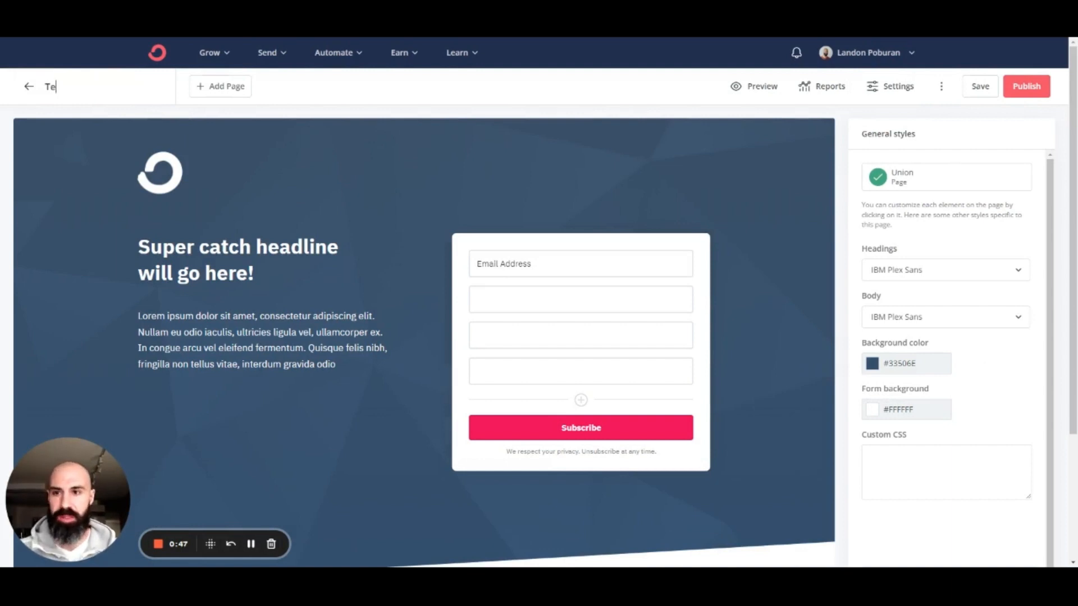
key(BackSpace)
key(BackSpace)
key(BackSpace)
key(BackSpace)
text(sting T)
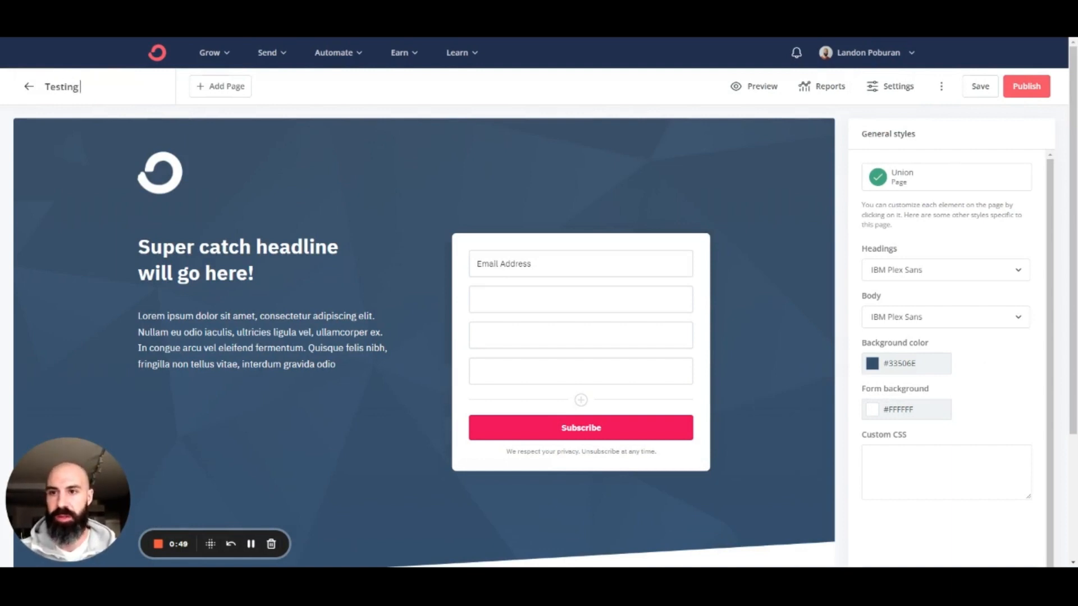
key(BackSpace)
text(Lp)
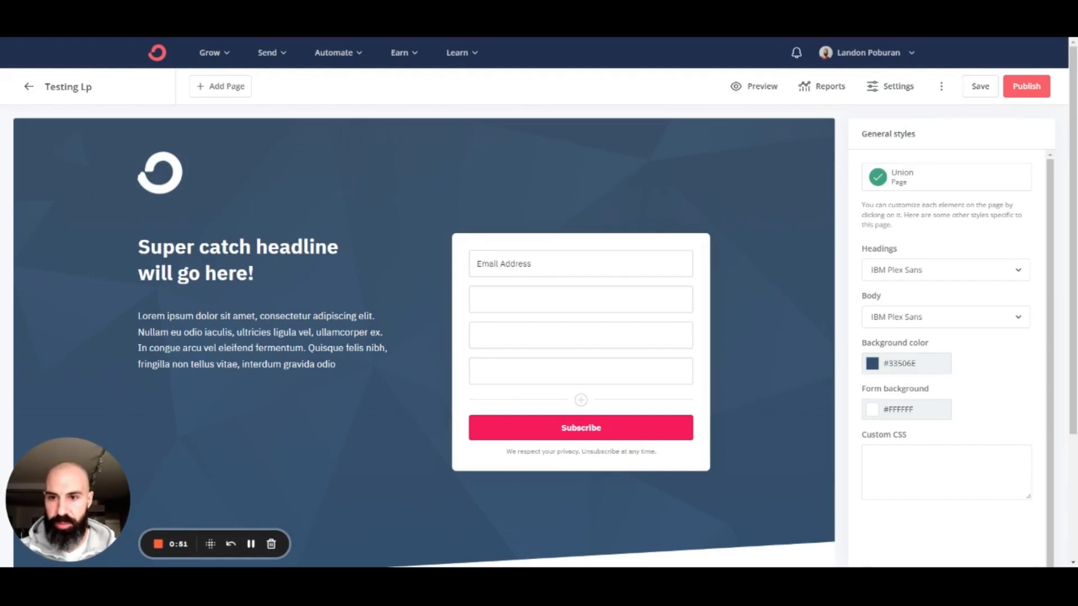
Replace the headline with "Headline is going go here." and the paragraph below it with "Description, bullet points.".
click(239, 247)
key(ctrl+a)
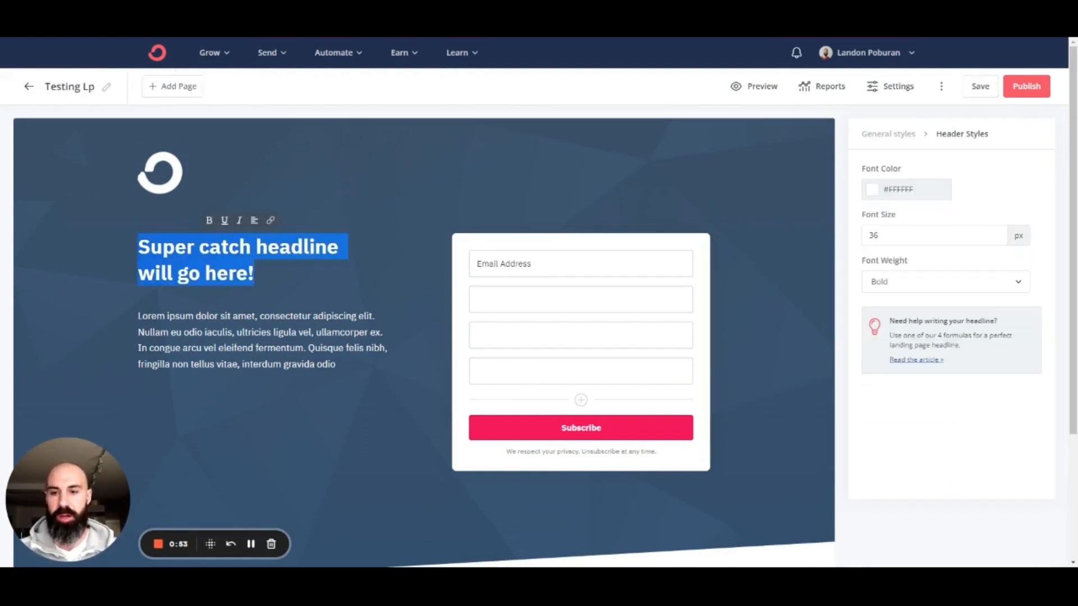
text(Headline is going here)
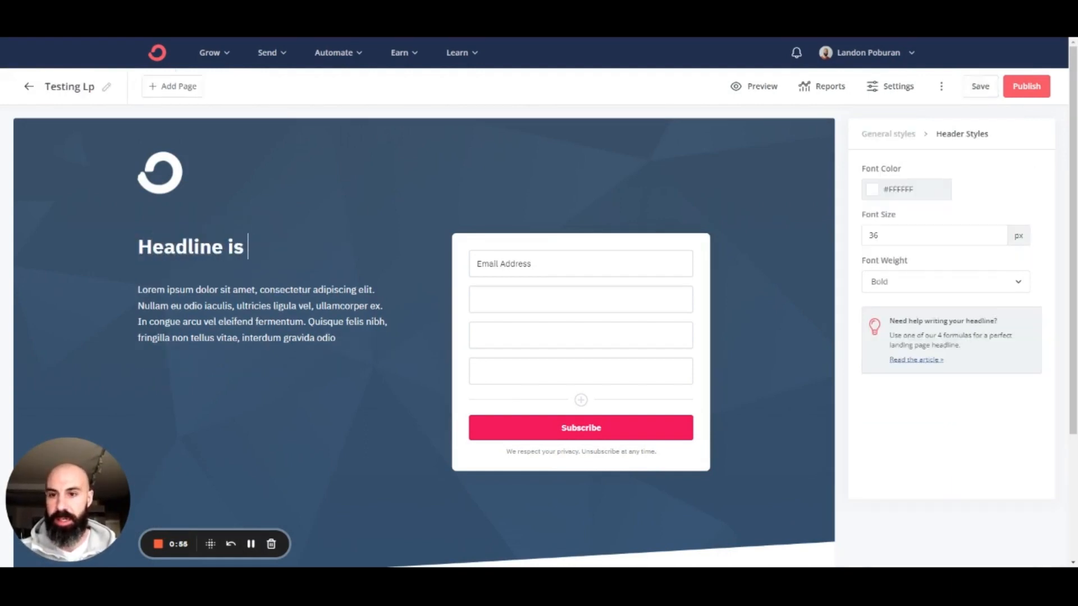
key(BackSpace)
key(BackSpace)
key(BackSpace)
key(BackSpace)
text(go here.)
triple_click(264, 340)
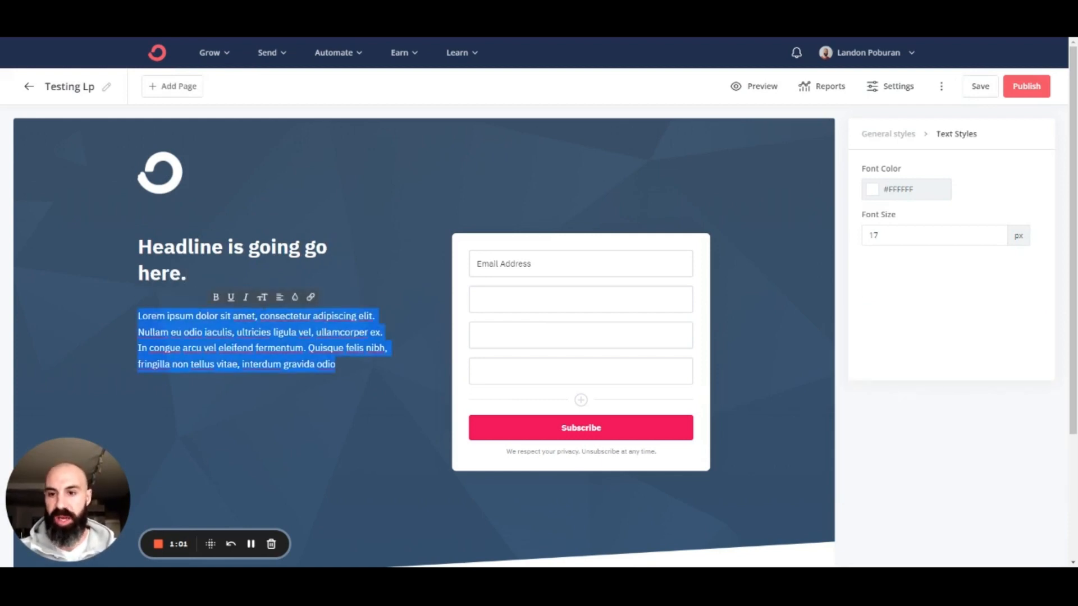
text(Description, bullet points.)
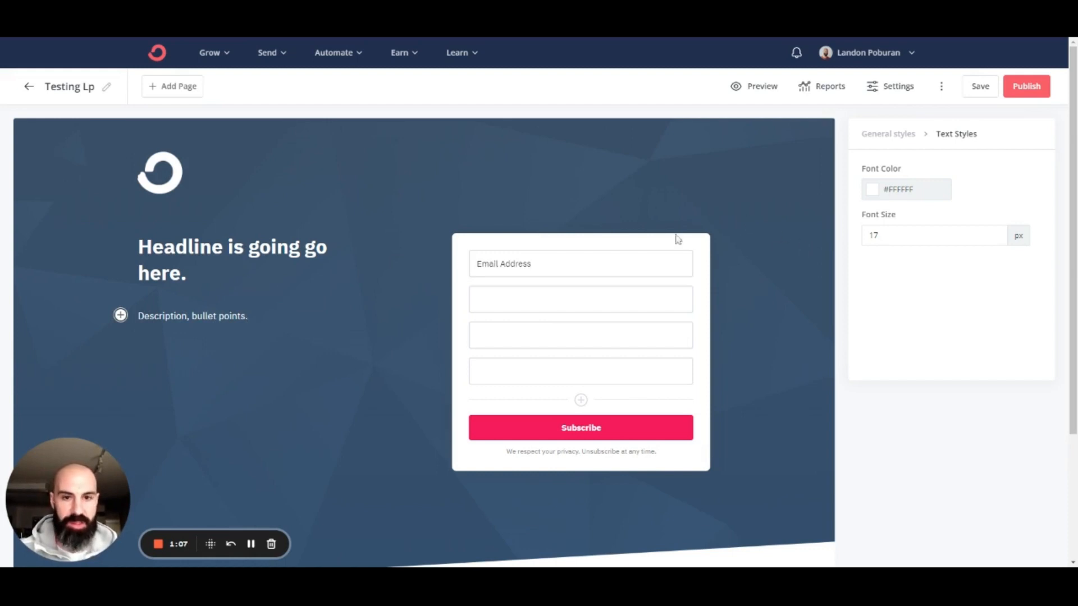
Move the Email Address field to second place in the form and make the first field a First Name custom field.
click(477, 264)
drag(464, 263, 471, 303)
click(550, 264)
click(909, 233)
click(926, 198)
click(925, 221)
click(913, 236)
click(909, 261)
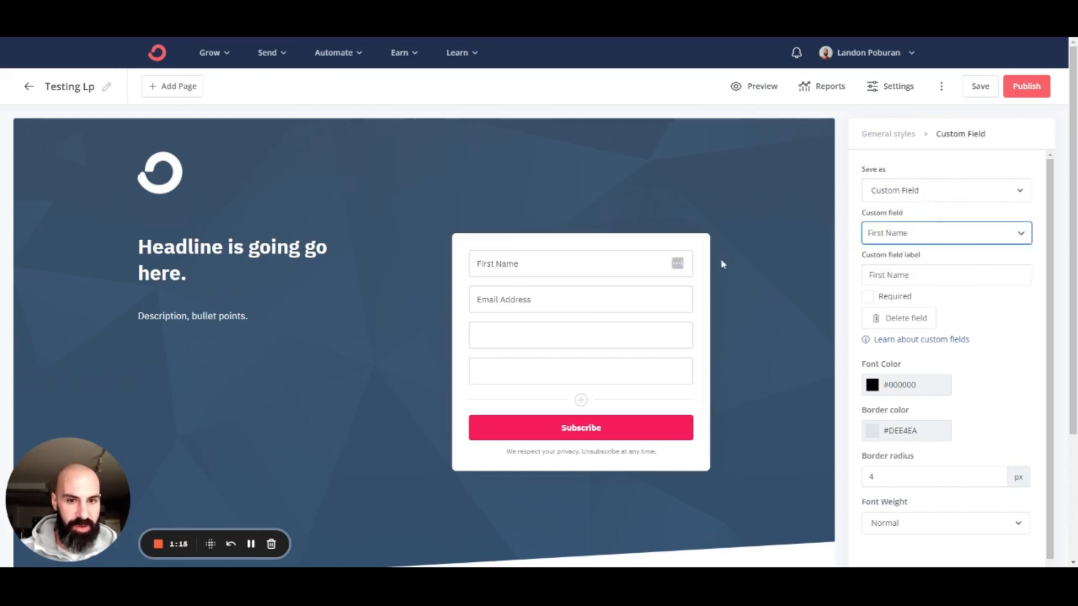
Delete the two blank fields below Email Address from the sign-up form.
click(584, 335)
click(906, 319)
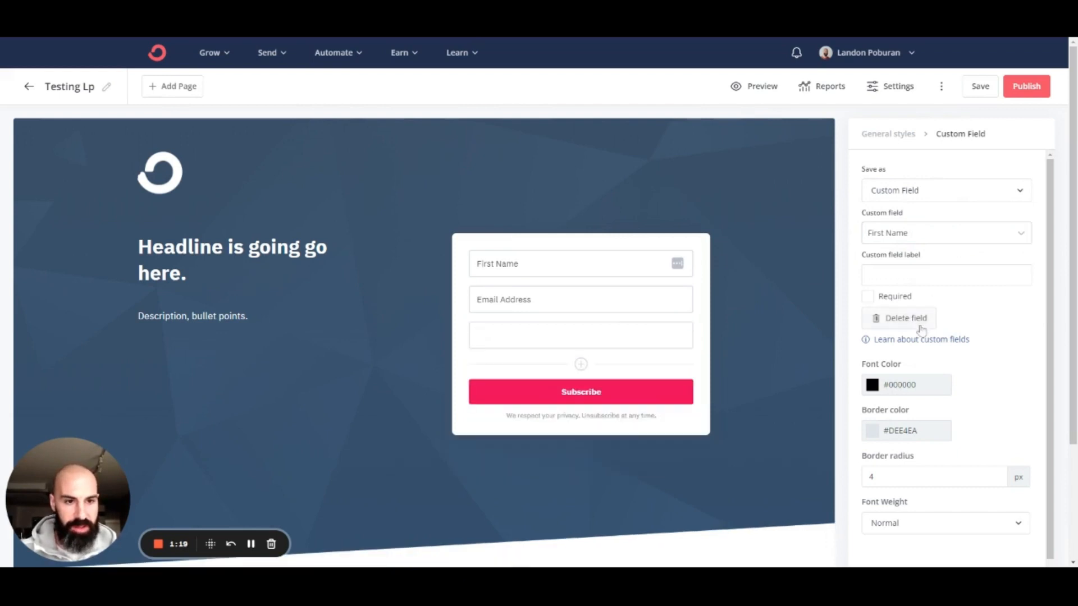
click(921, 323)
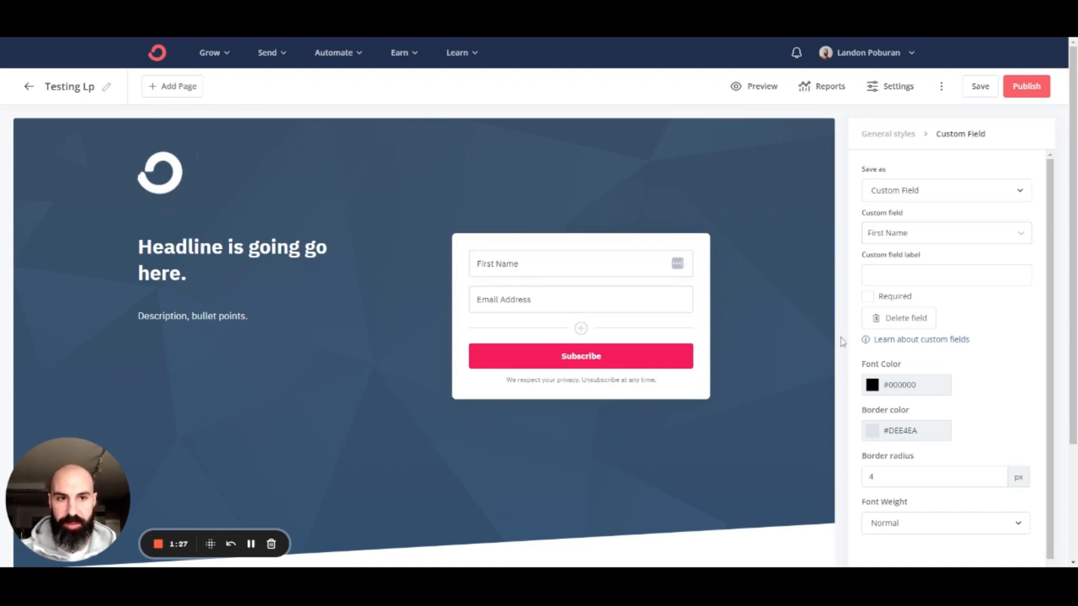
Save the landing page, preview it, and return to the editor.
click(983, 87)
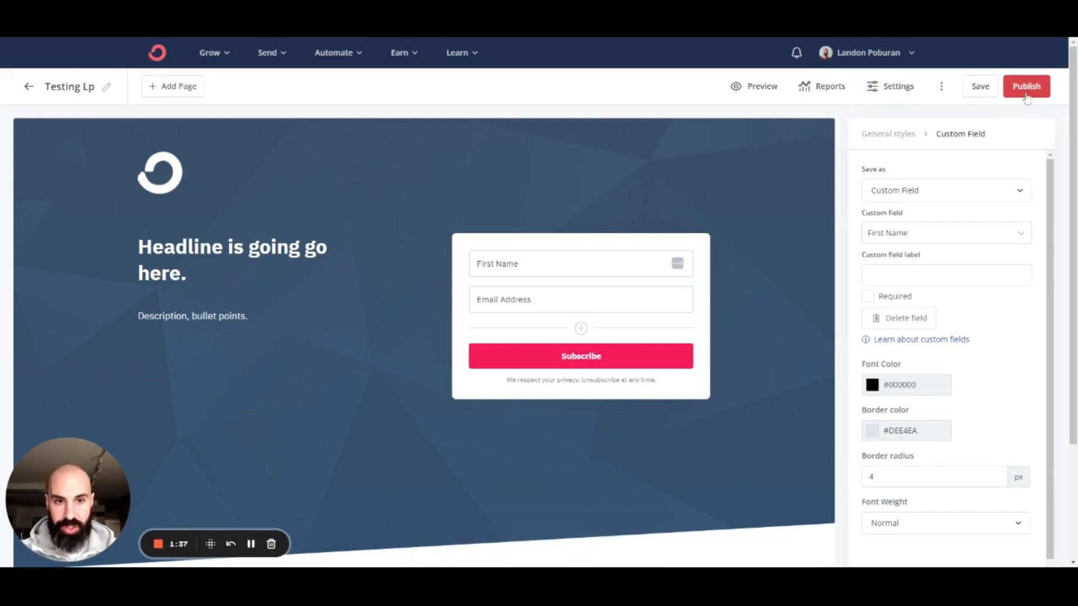
click(765, 90)
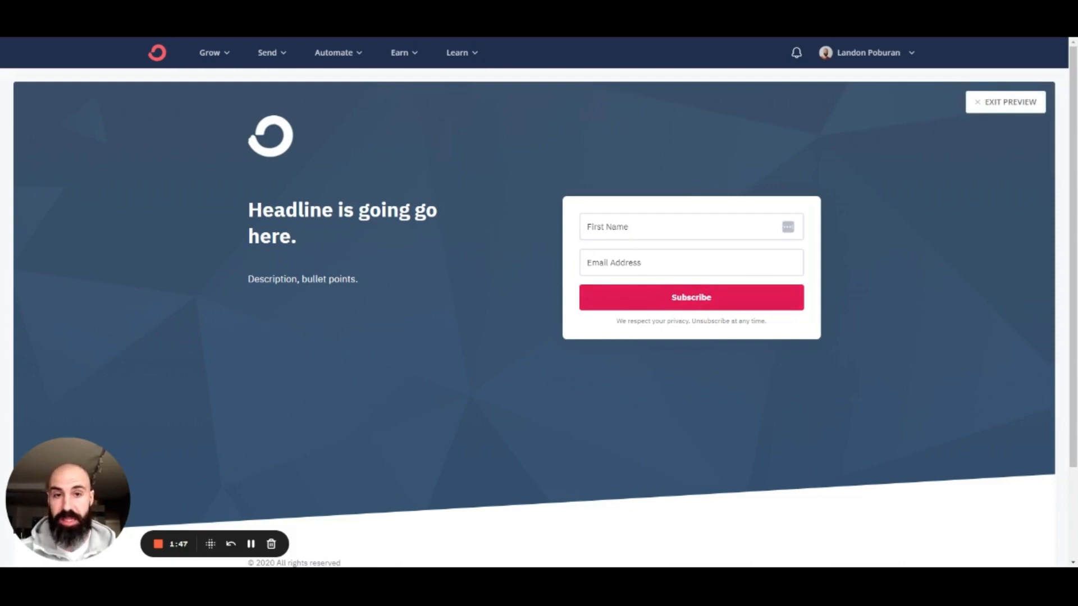
click(1030, 109)
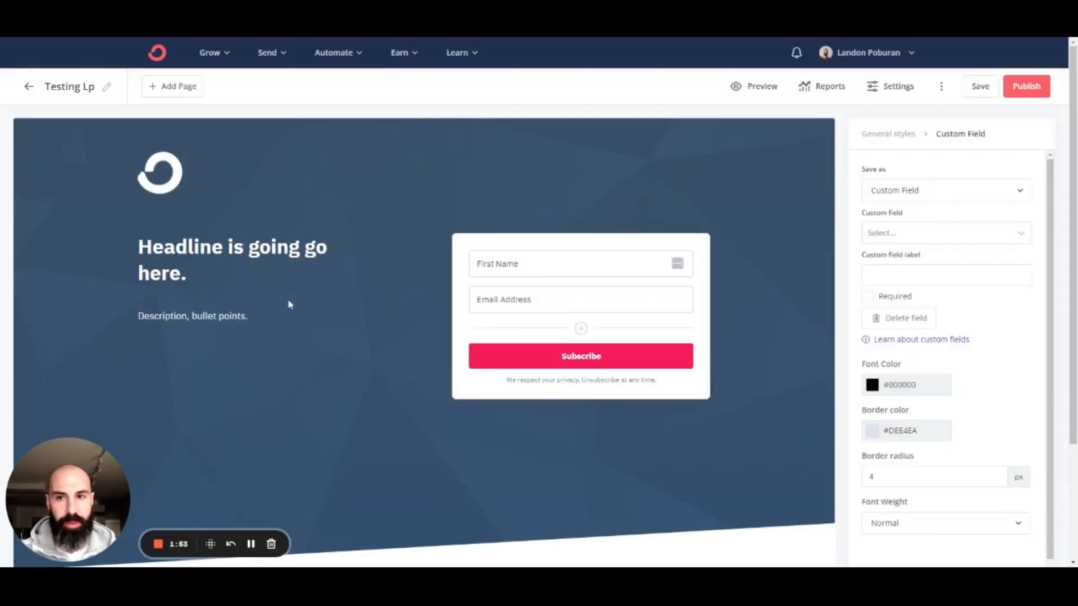
Remove the logo image above the headline and change the form button's label to "Download Now".
click(161, 177)
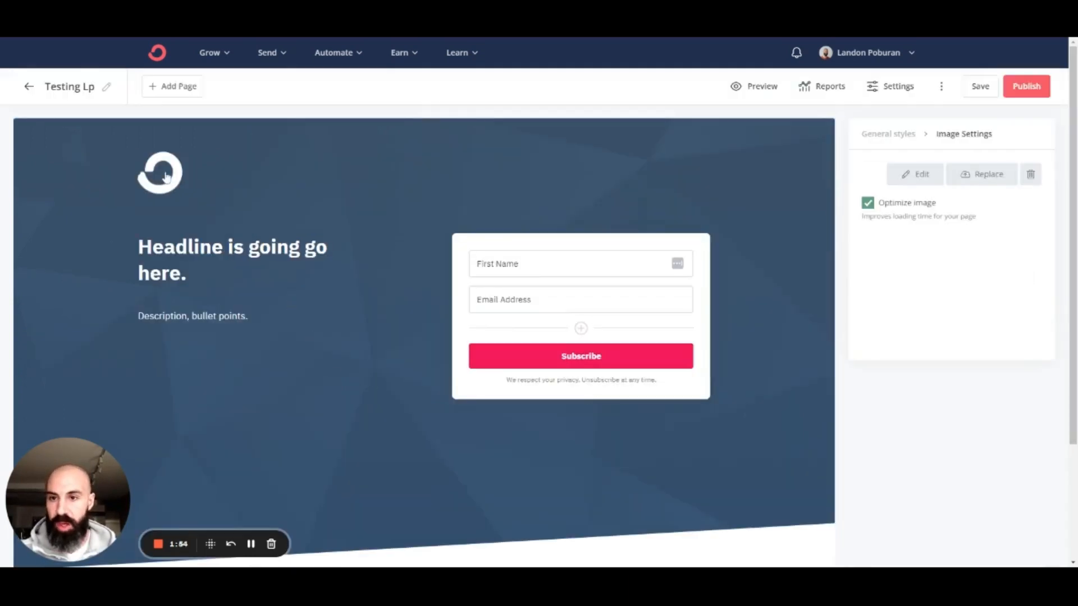
click(1030, 175)
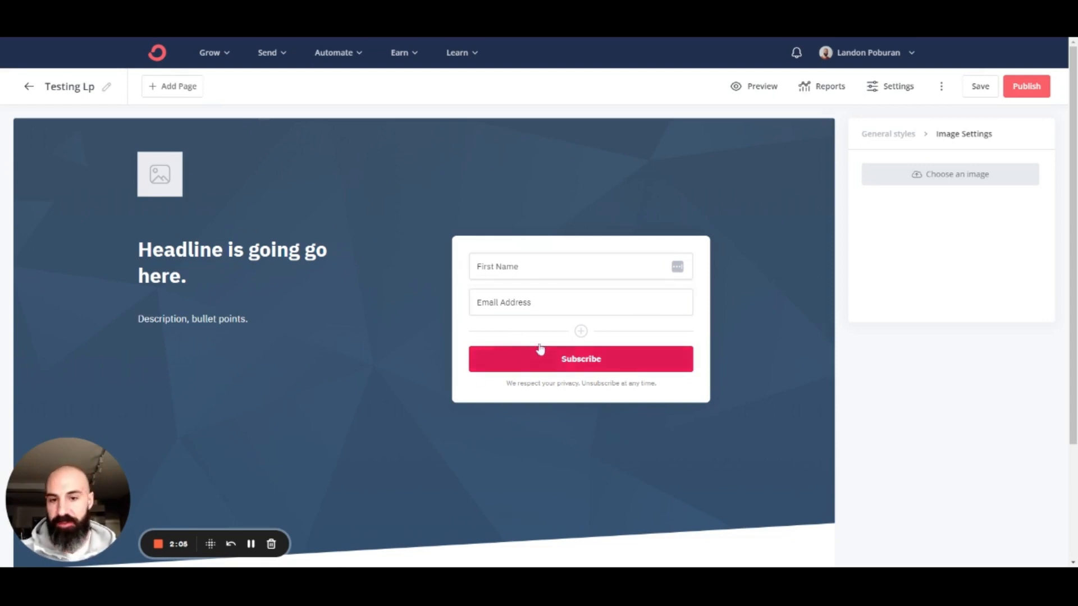
click(603, 363)
drag(620, 361, 517, 366)
text(Download Now.)
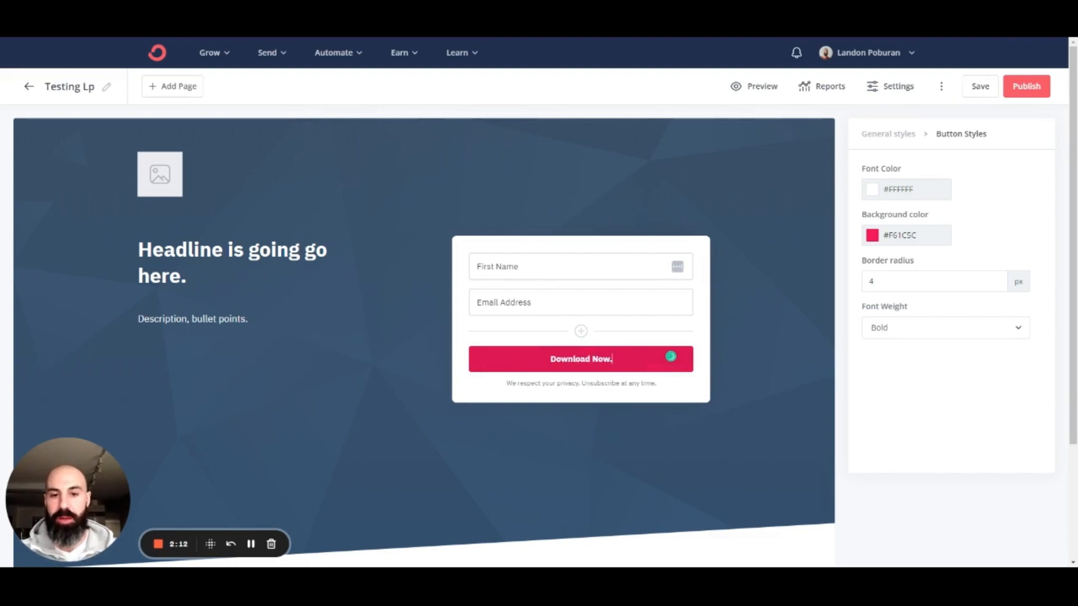
key(BackSpace)
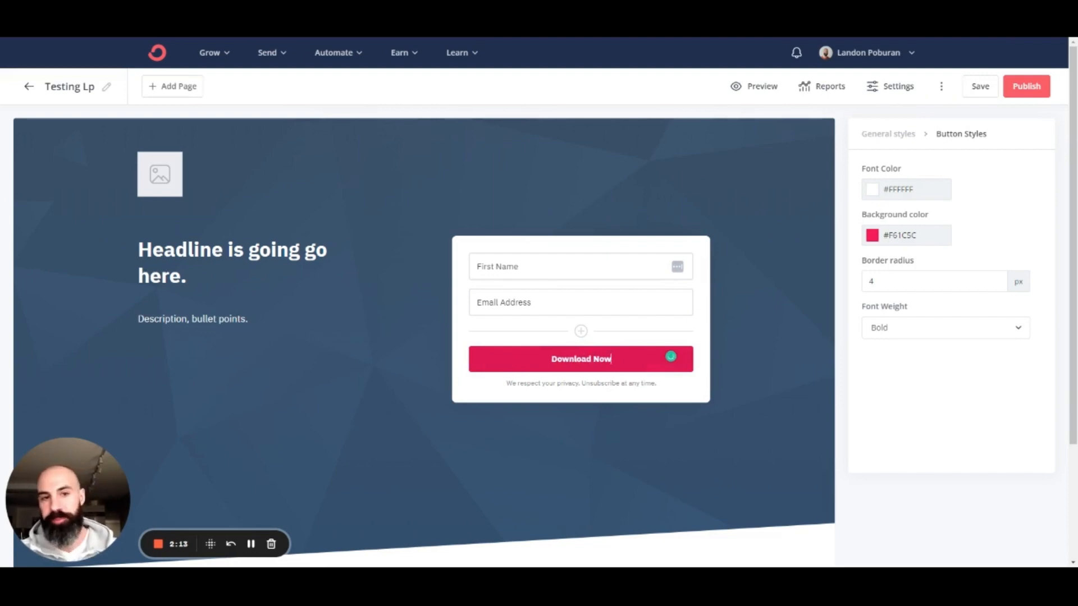
Examine the landing page's redirect, Domain Name, Incentive, and SEO & Analytics settings, leaving them without saving.
click(887, 94)
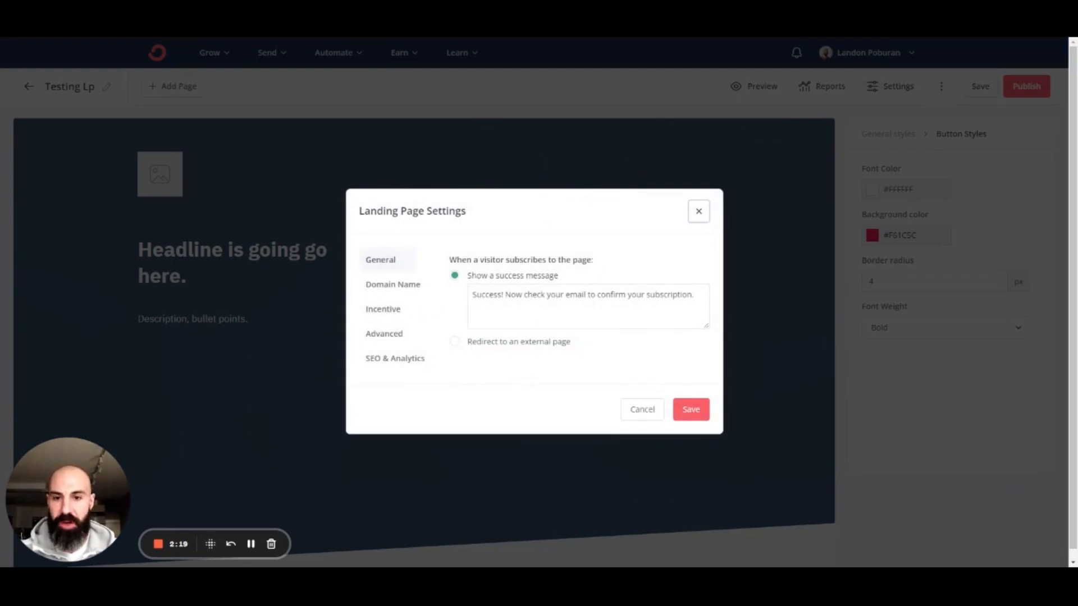
click(524, 345)
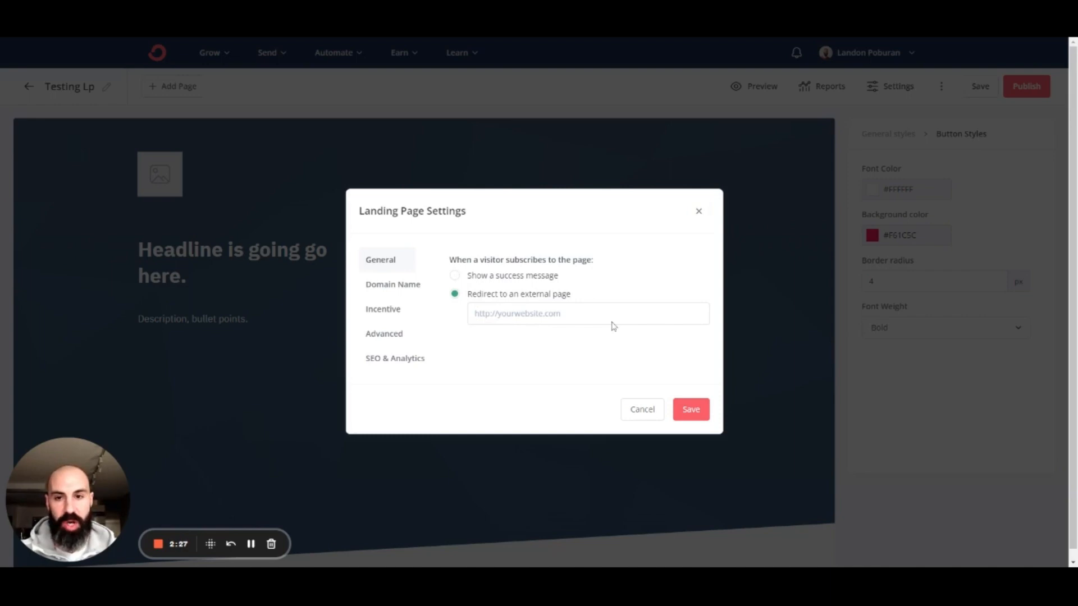
click(389, 285)
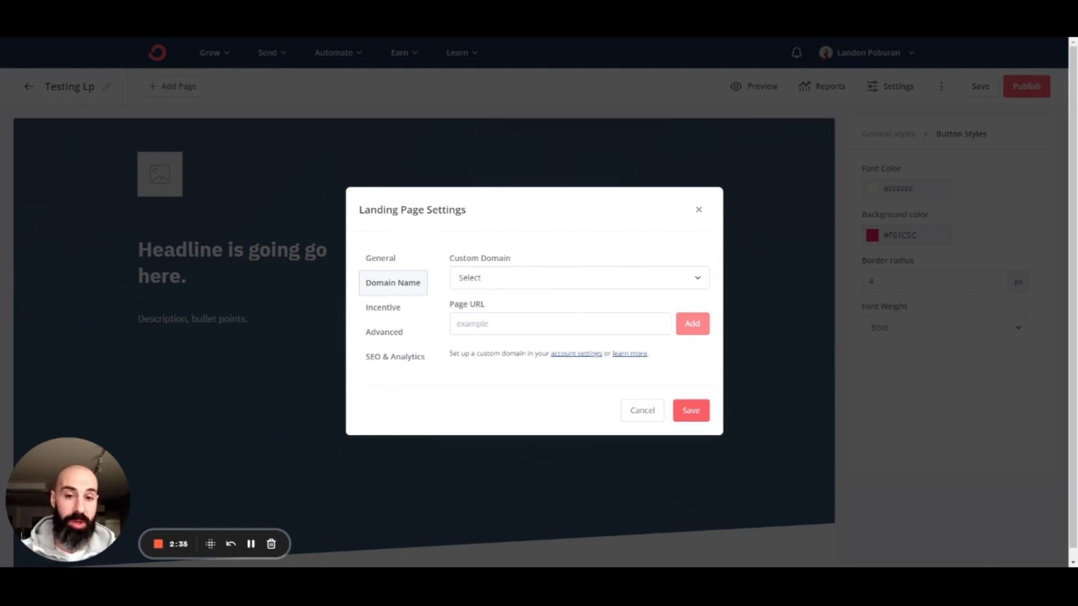
click(381, 308)
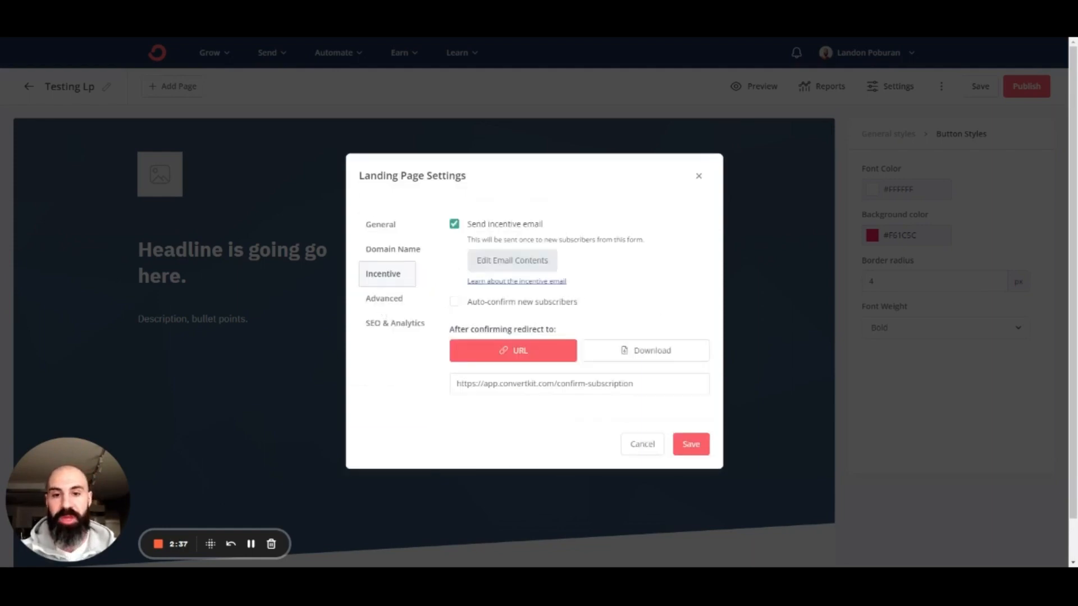
click(387, 324)
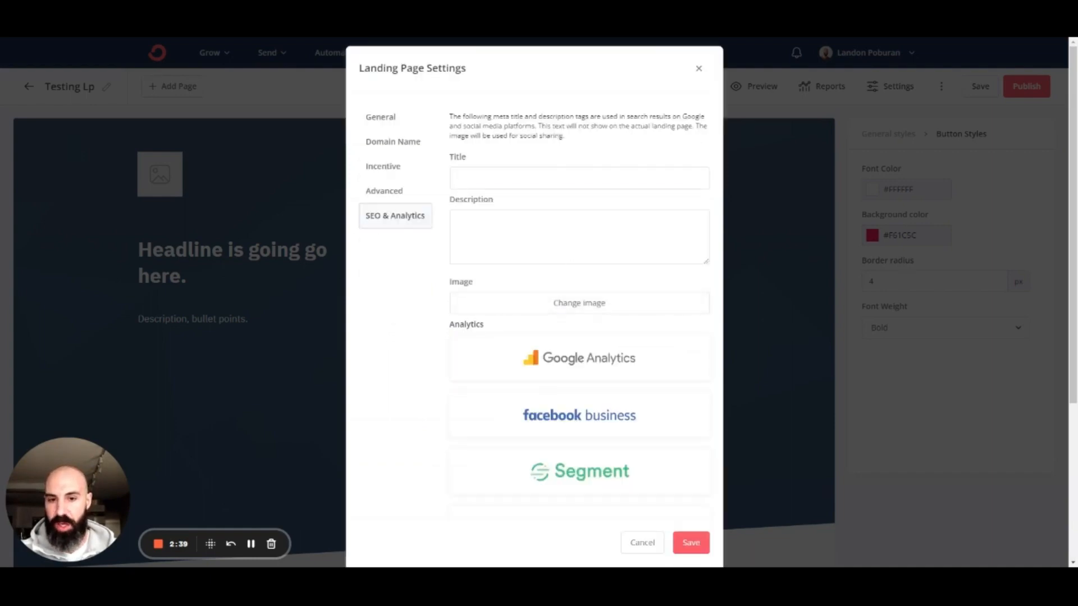
scroll(621, 337, down, 3)
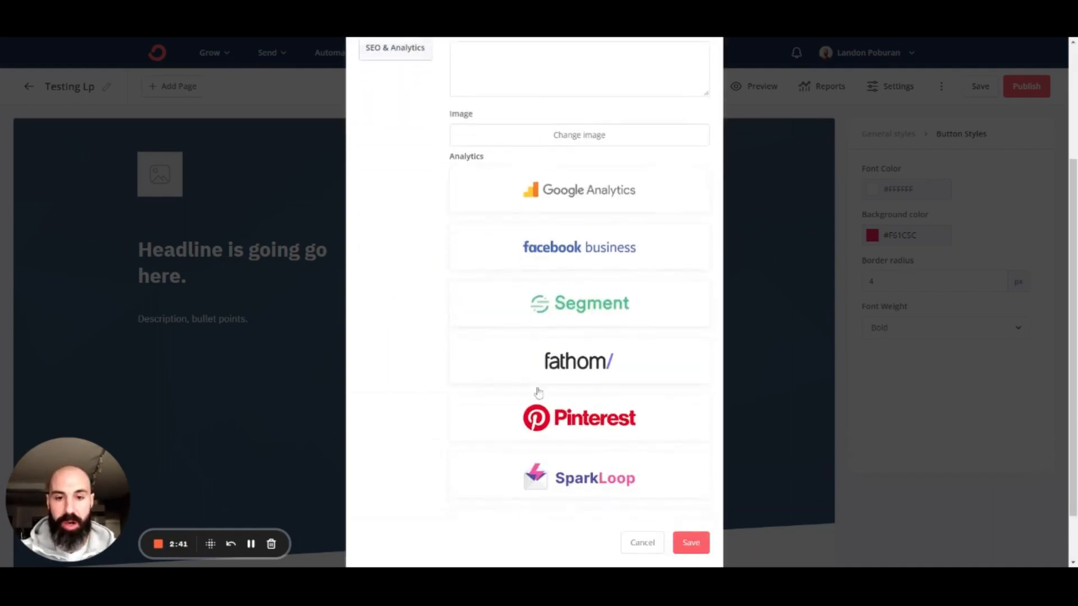
scroll(587, 445, down, 1)
scroll(572, 446, up, 4)
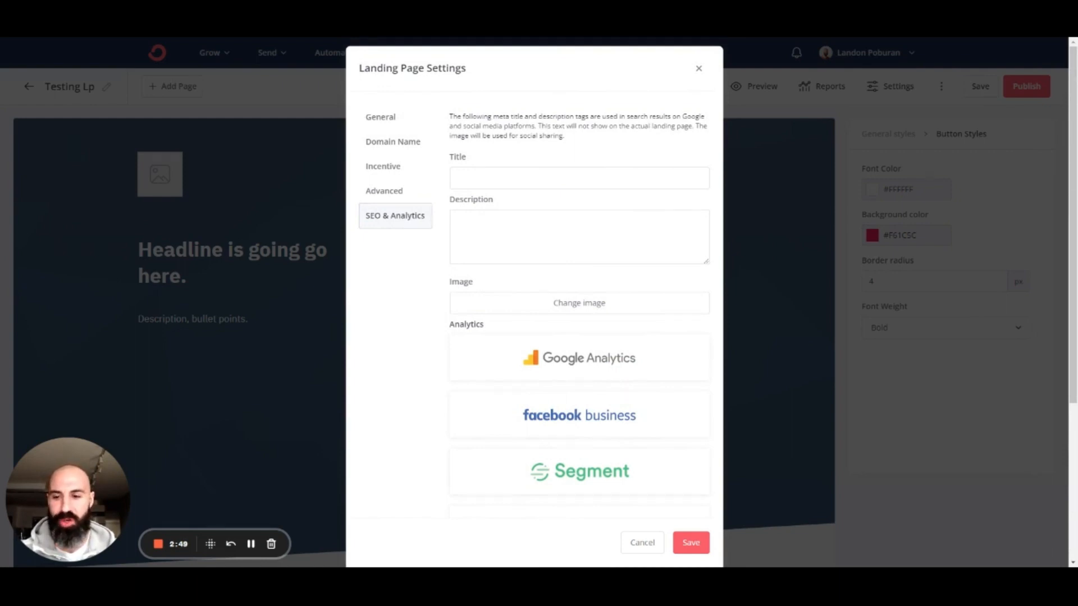
click(644, 545)
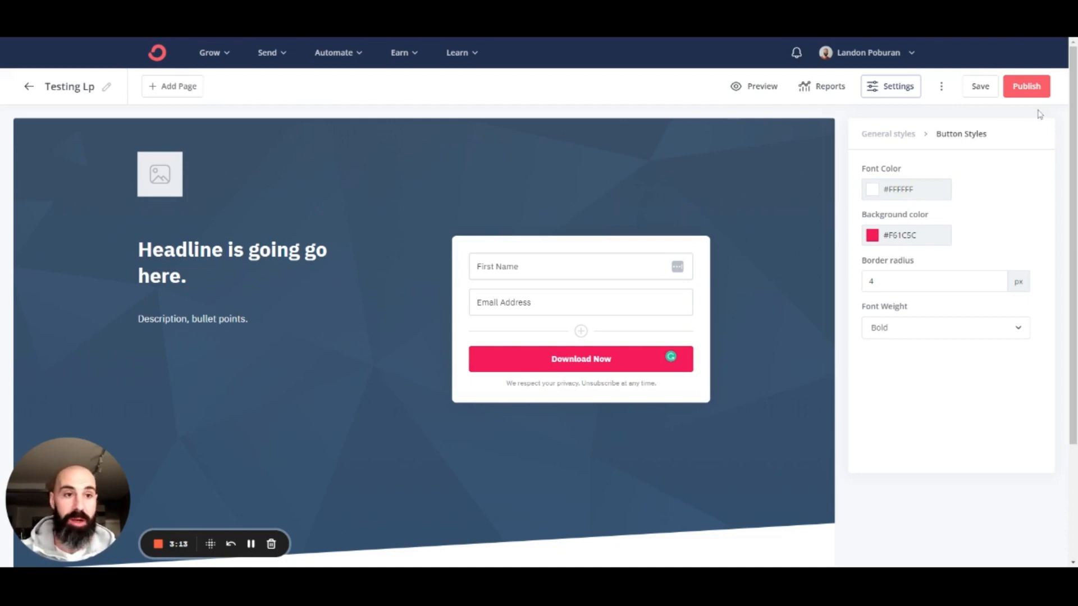
Save the edited landing page.
click(980, 94)
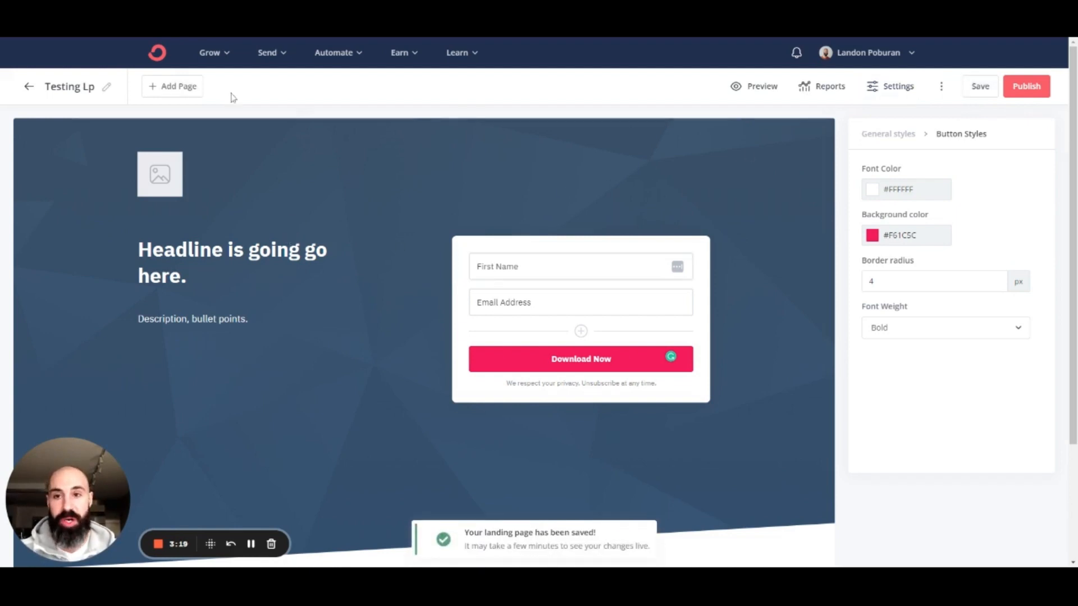
Bring up the options for sending emails.
mouse_move(270, 53)
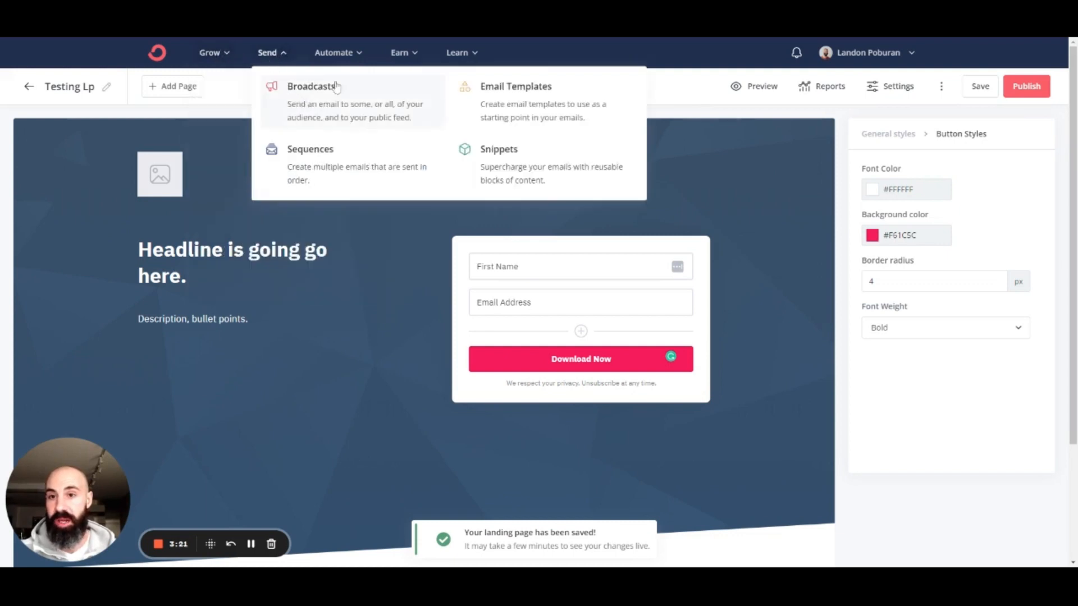